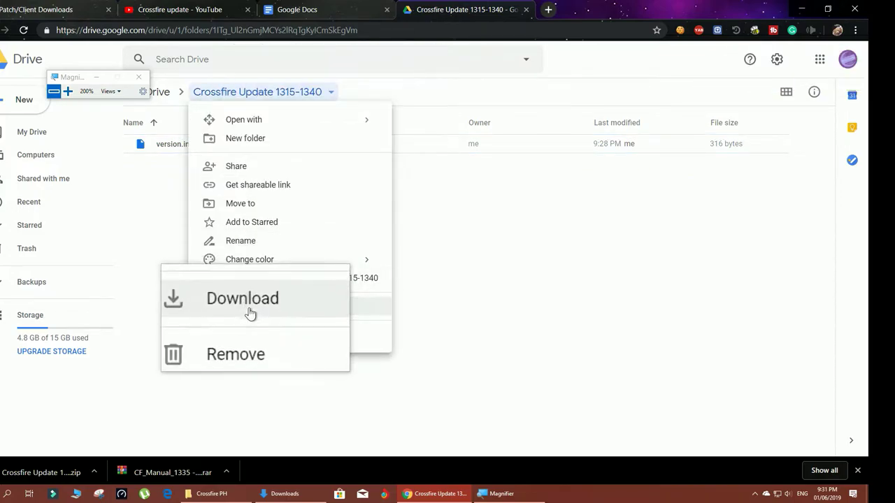
Download the Crossfire Update 1315-1340 folder from Drive as a ZIP archive and save it to the Desktop.
click(250, 315)
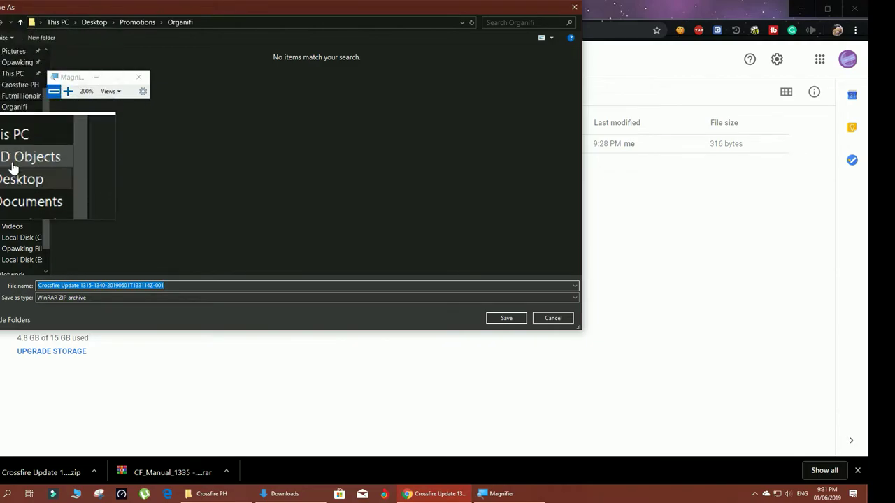
click(15, 174)
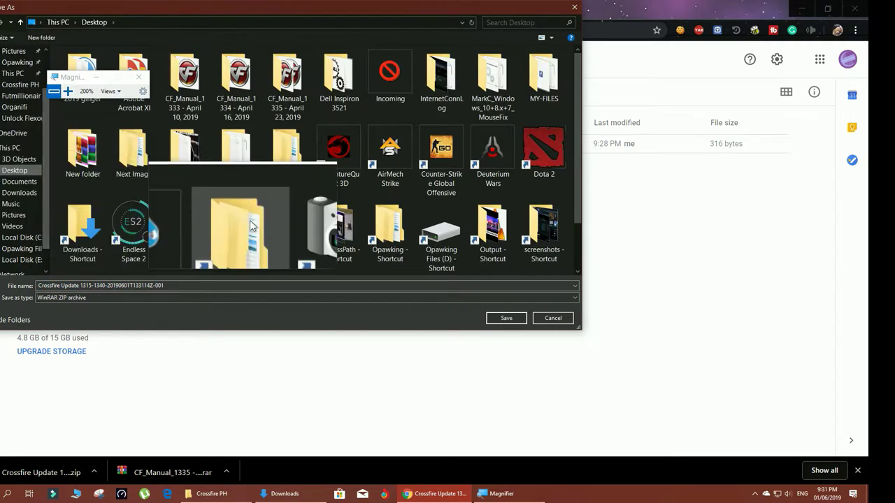
click(506, 315)
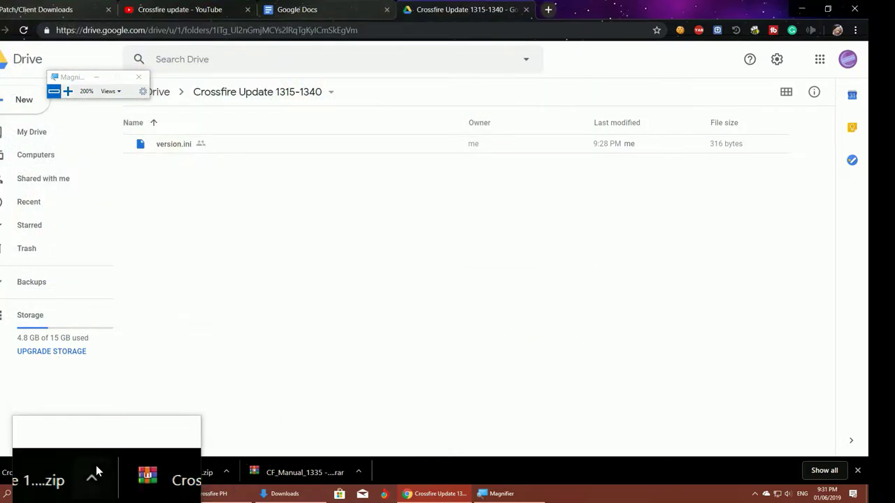
Show the downloaded Crossfire Update archive in its folder and extract it into a folder of the same name.
click(93, 472)
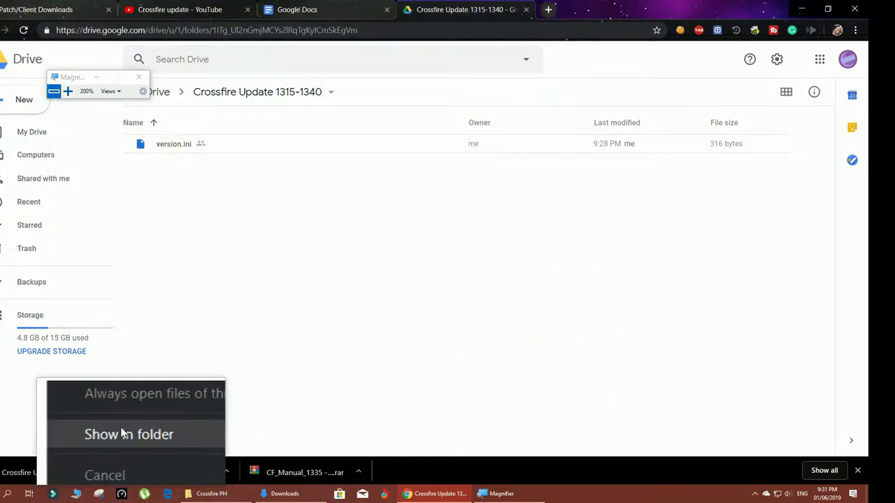
click(119, 437)
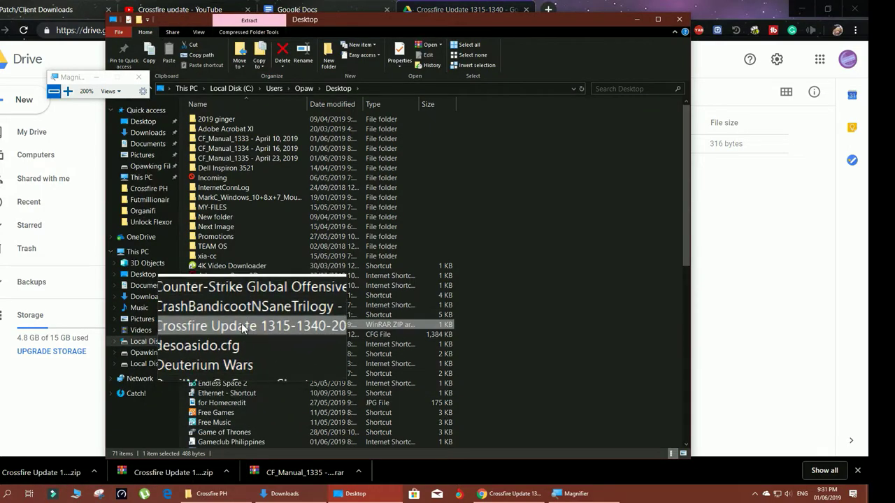
right_click(242, 325)
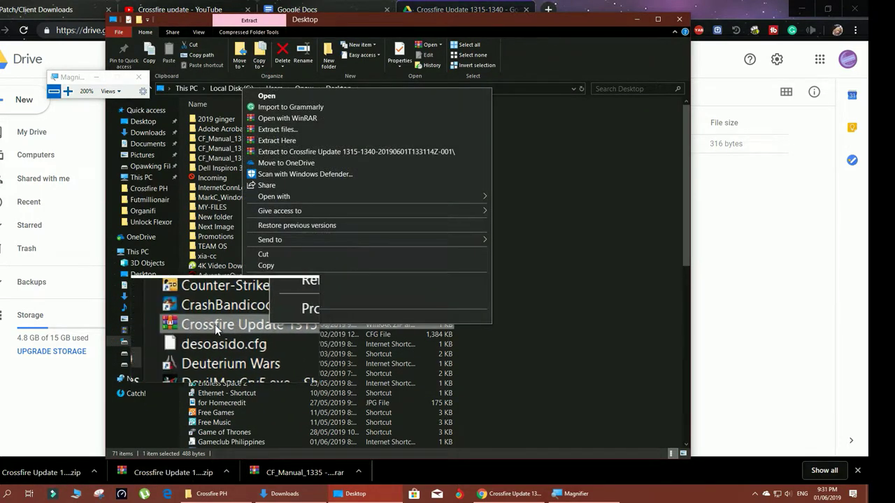
click(302, 154)
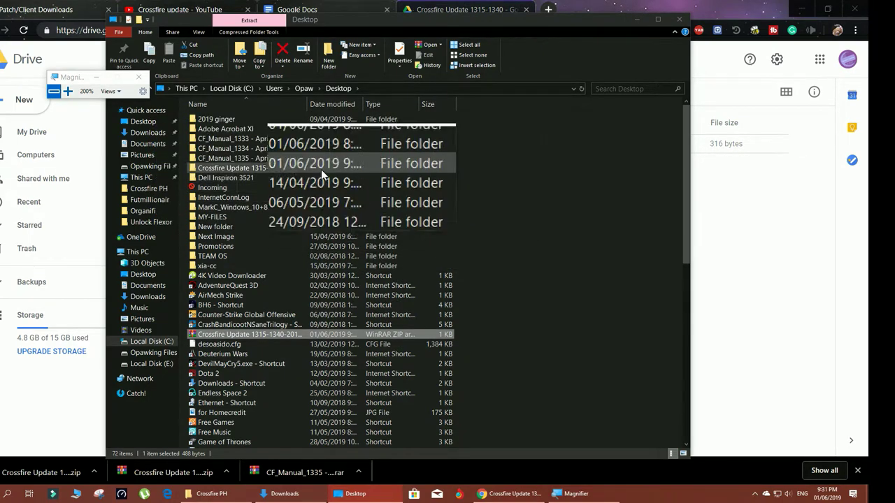
Copy the version configuration file from the Crossfire Update 1315-1340 folder inside the extracted folder.
double_click(218, 168)
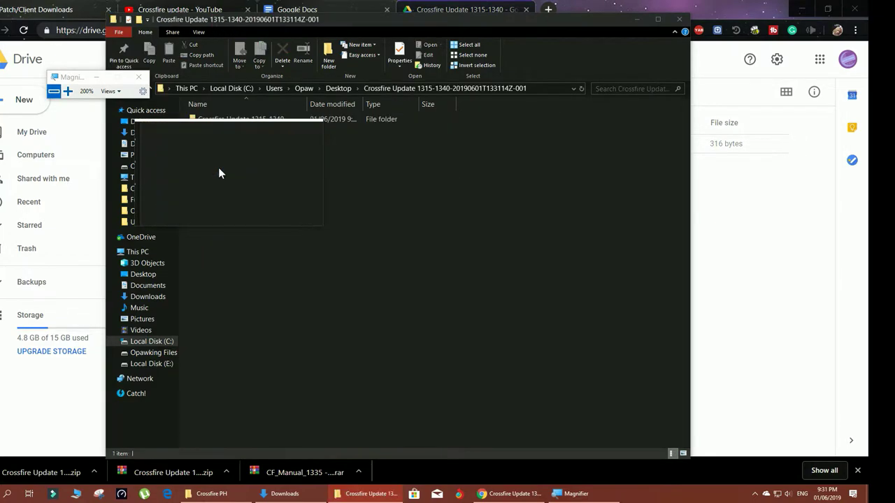
double_click(256, 123)
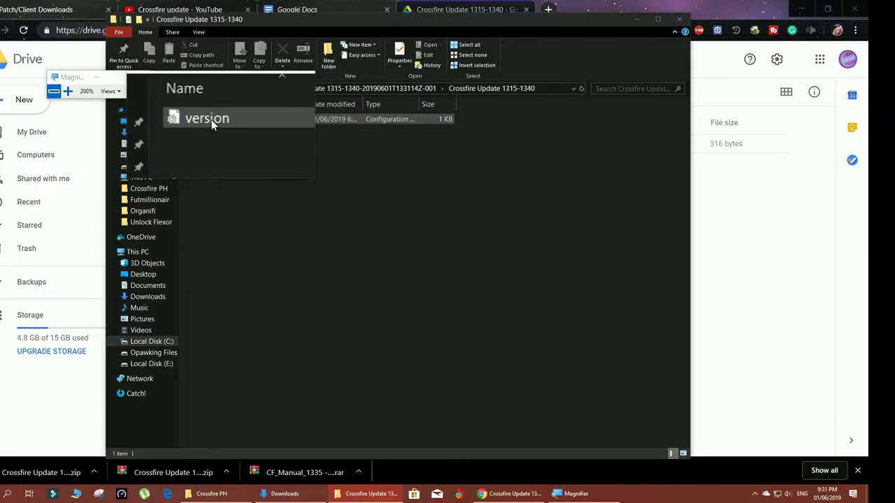
right_click(214, 124)
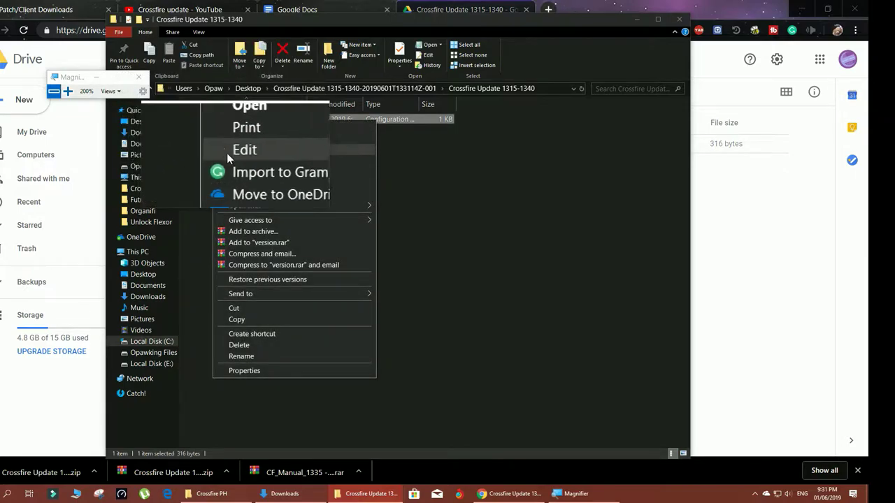
click(231, 319)
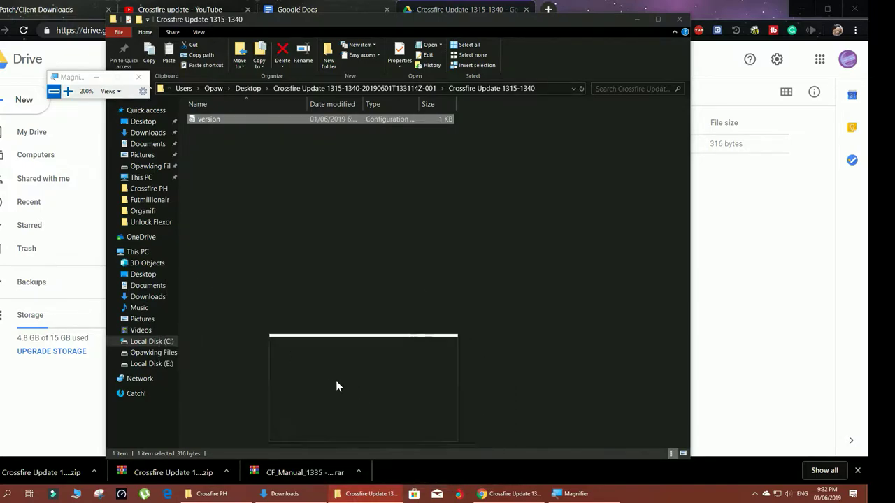
Show the desktop and open the file location of the Crossfire PH shortcut.
mouse_move(208, 498)
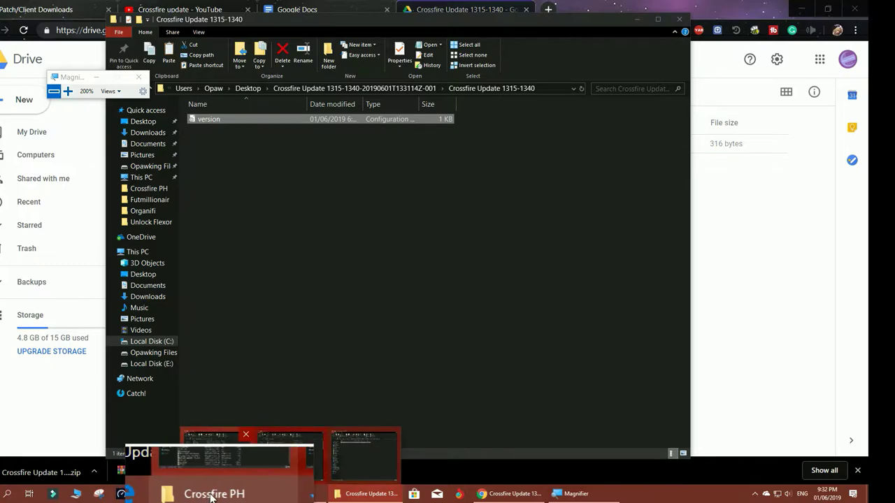
key(super+d)
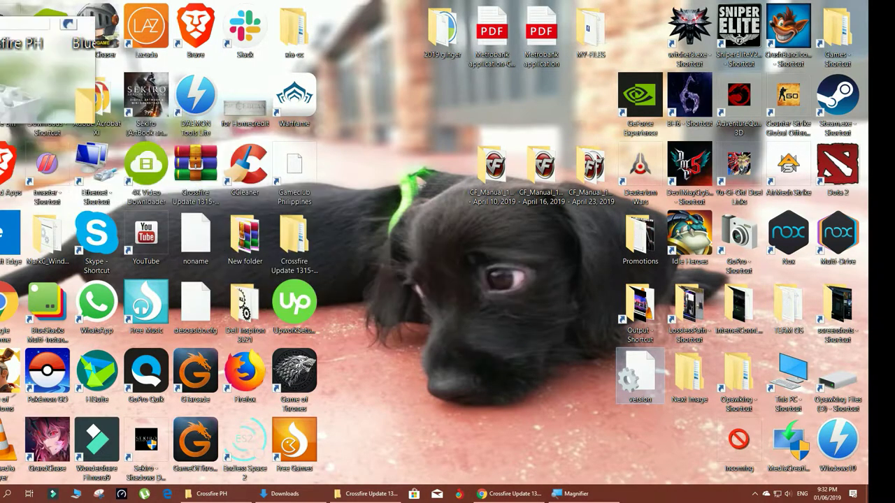
right_click(14, 29)
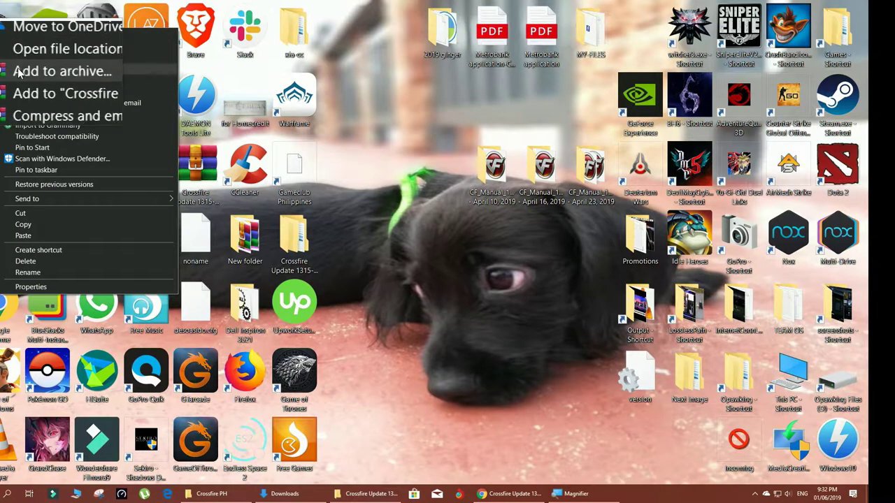
click(21, 70)
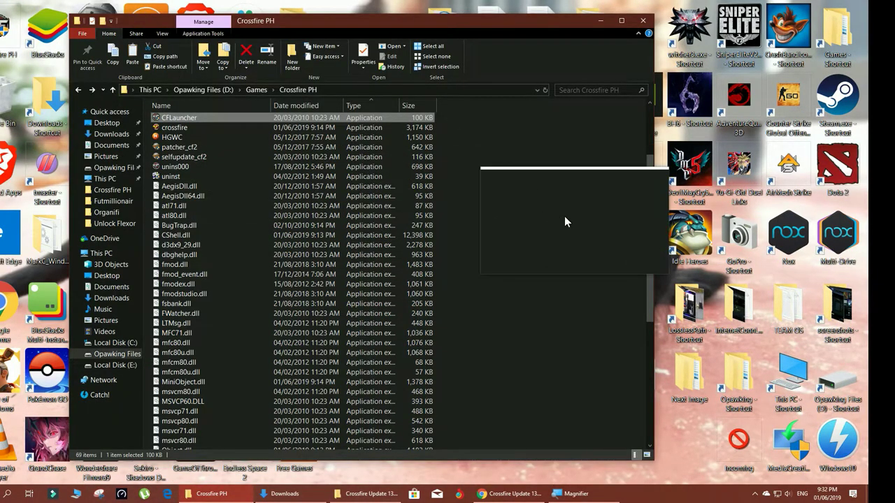
Paste the copied version file into the Crossfire PH game folder, replacing the existing file.
click(565, 221)
right_click(530, 211)
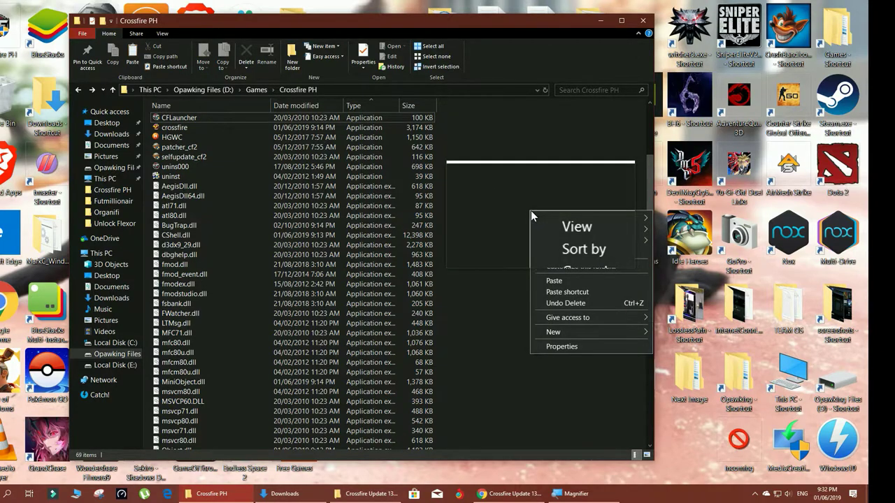
click(560, 277)
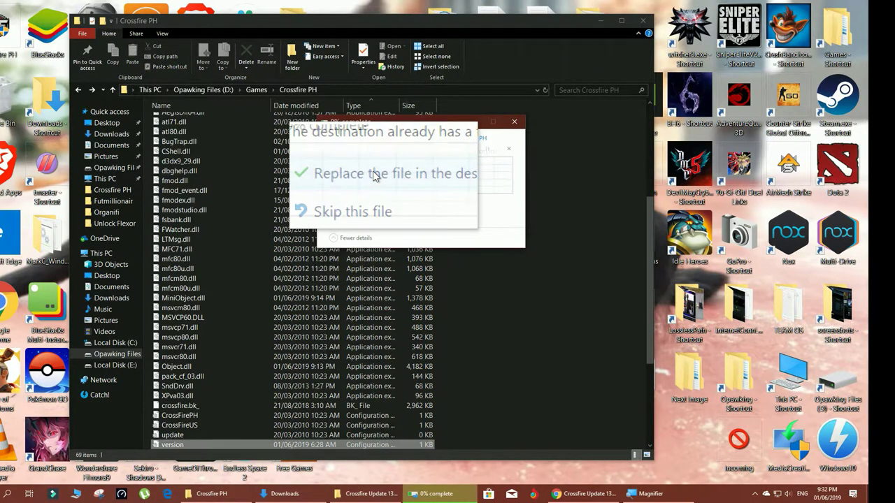
click(376, 175)
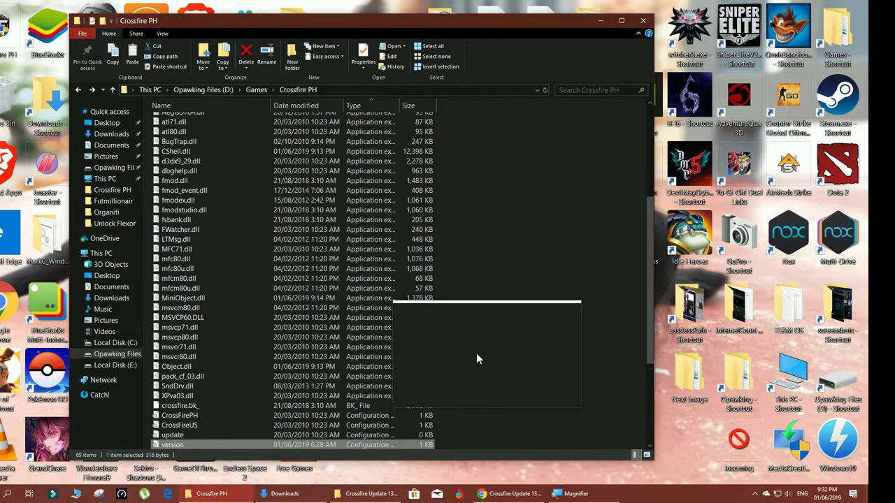
Edit the security permissions of the game folder's version file to deny Write for Authenticated Users, and accept the deny entry.
scroll(301, 437, down, 2)
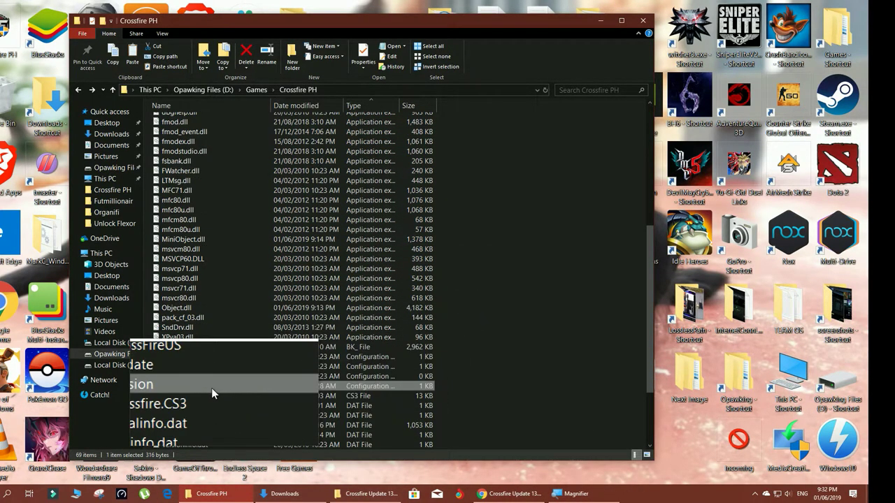
right_click(173, 387)
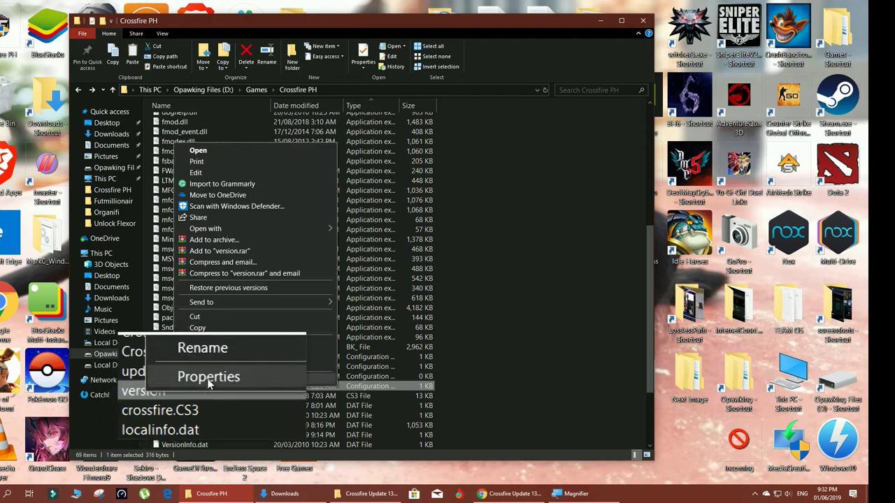
click(205, 380)
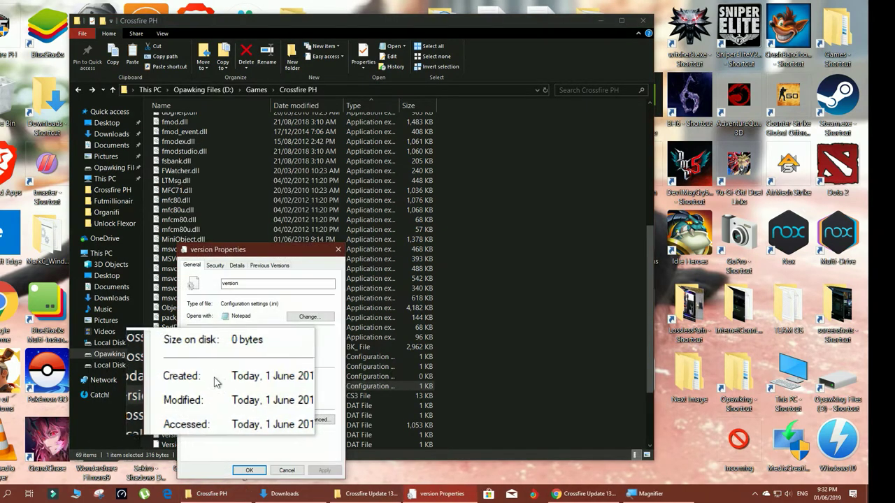
click(215, 266)
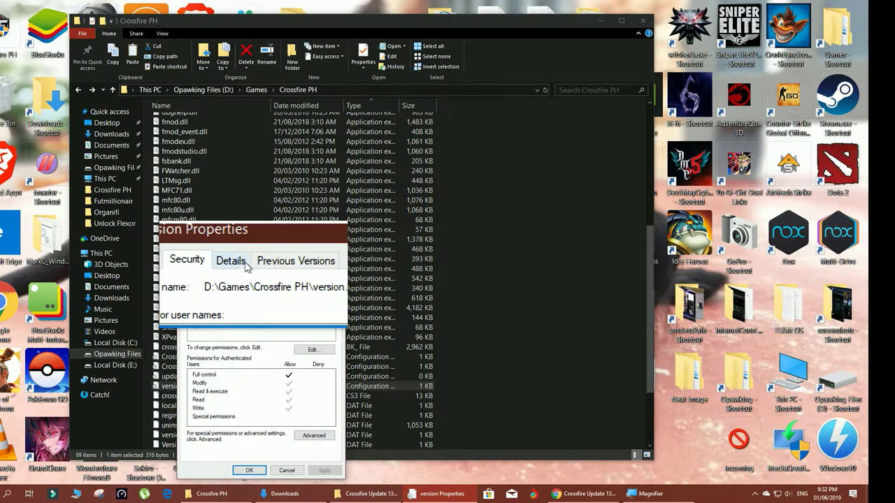
drag(249, 250, 276, 79)
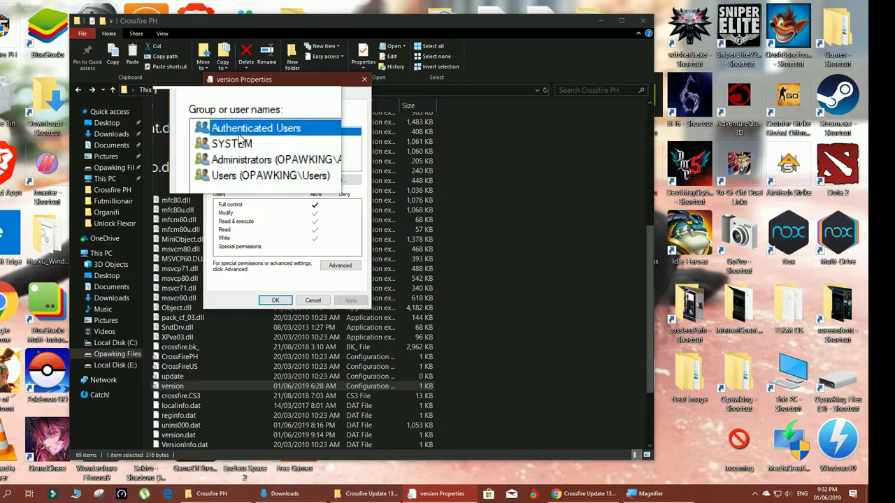
click(349, 180)
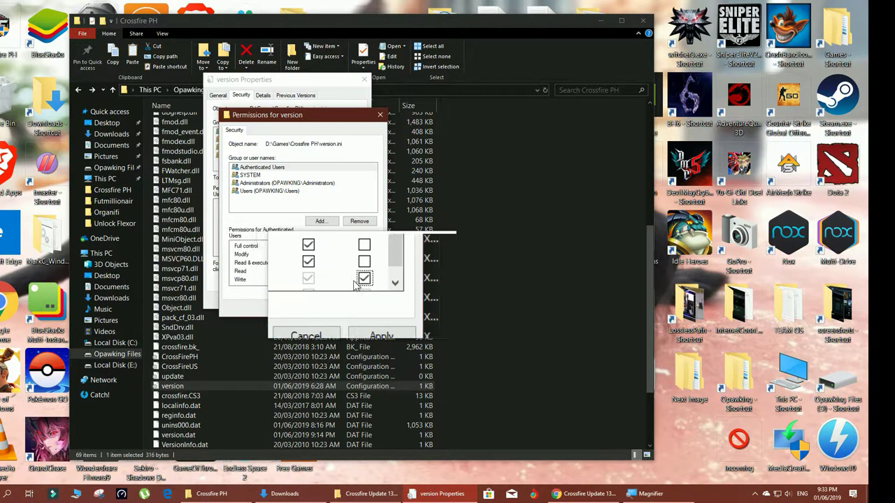
click(369, 312)
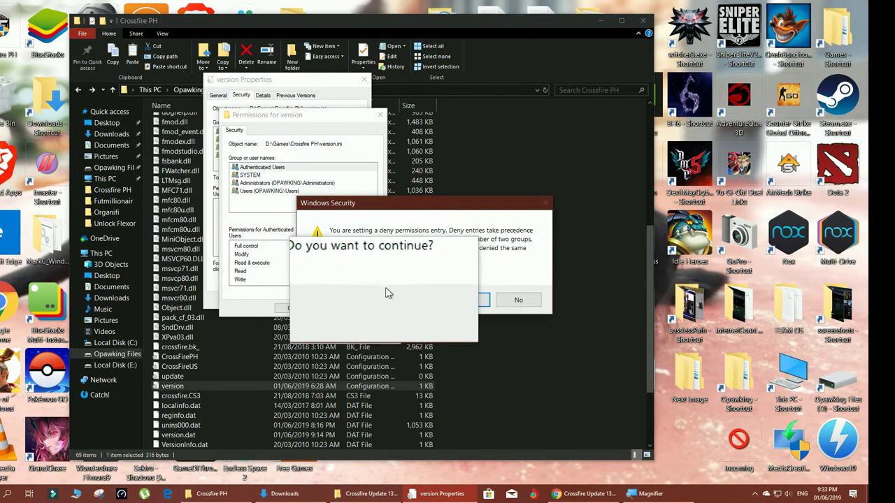
click(446, 299)
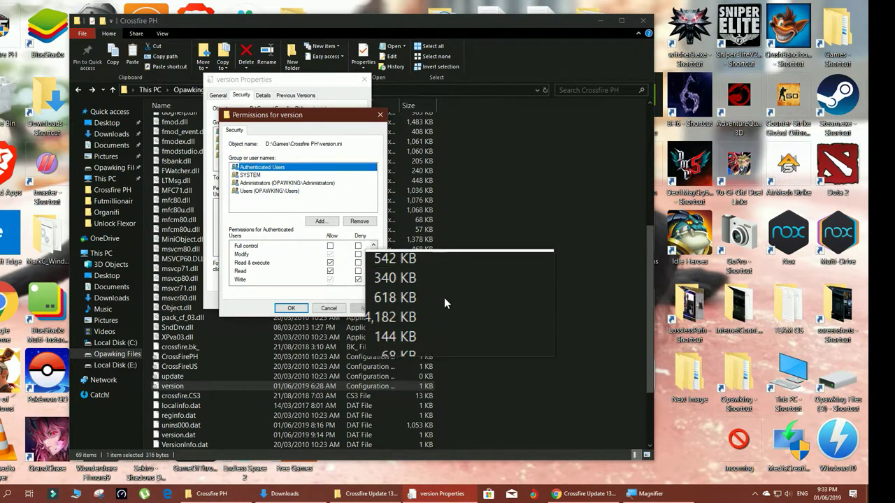
Deny the Write permission on the version file for SYSTEM and Administrators, applying each change.
click(249, 175)
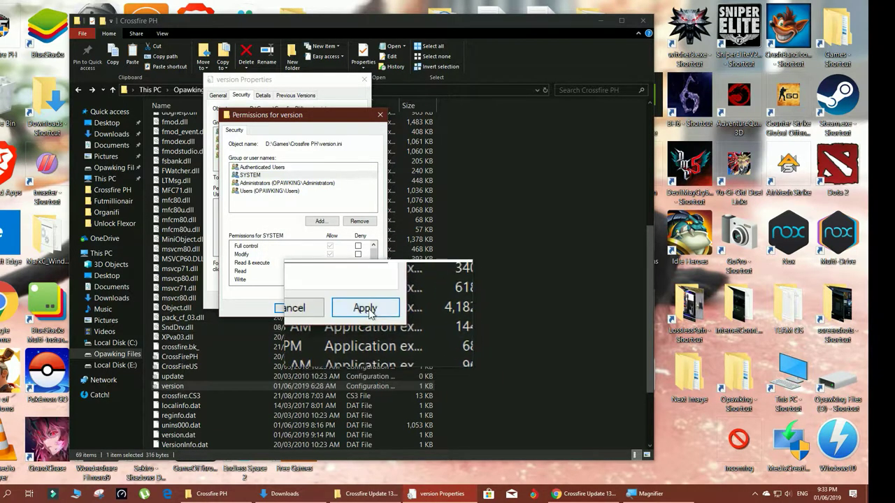
click(307, 184)
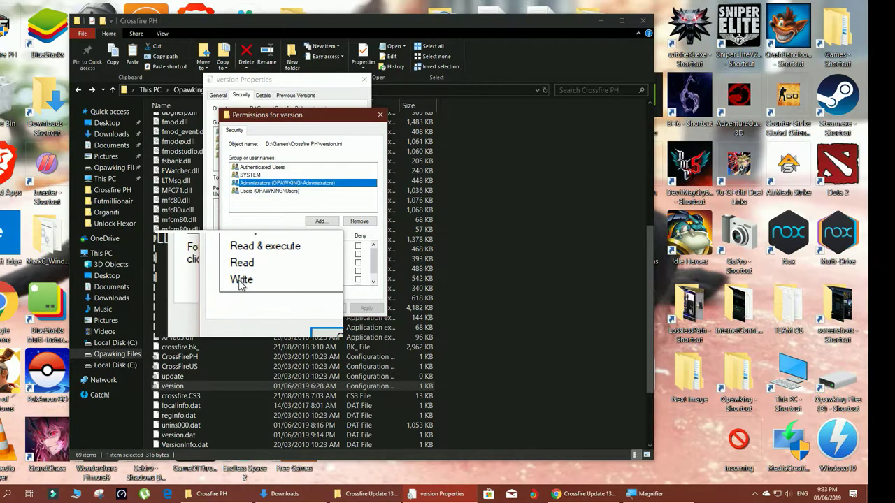
click(358, 280)
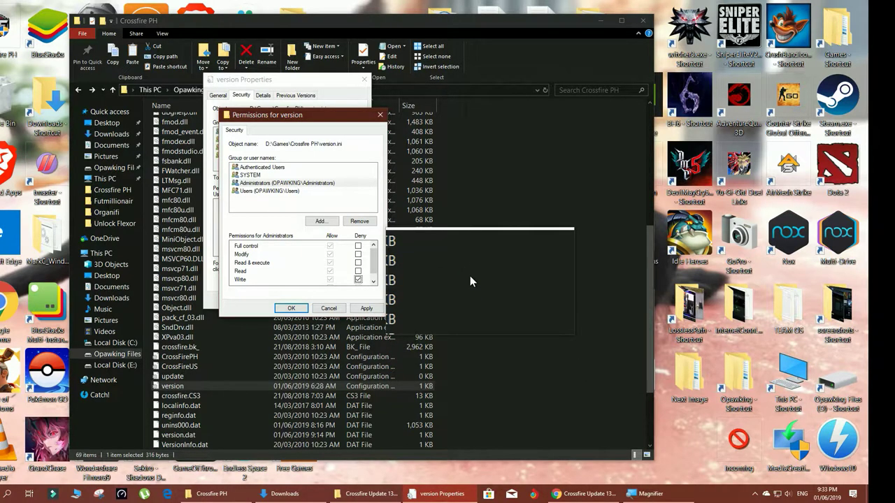
click(366, 308)
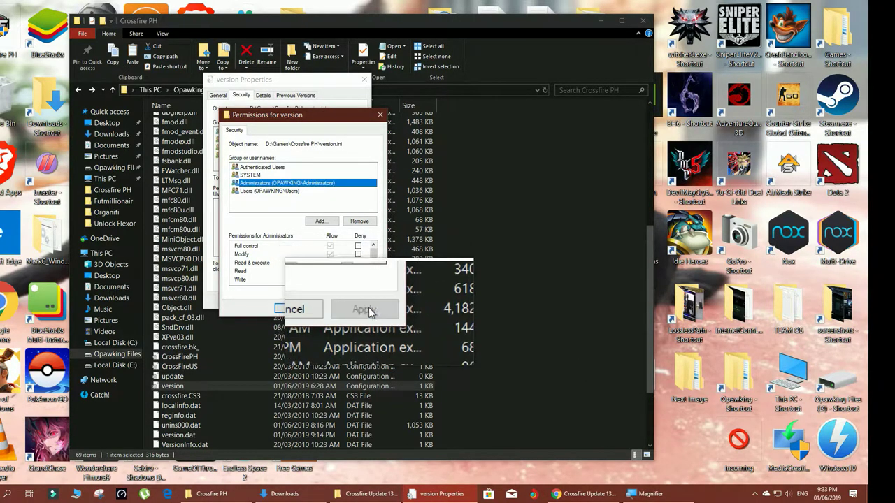
Deny the Write permission on the version file for the Users group, apply it, and close both the permissions and properties dialogs.
click(290, 191)
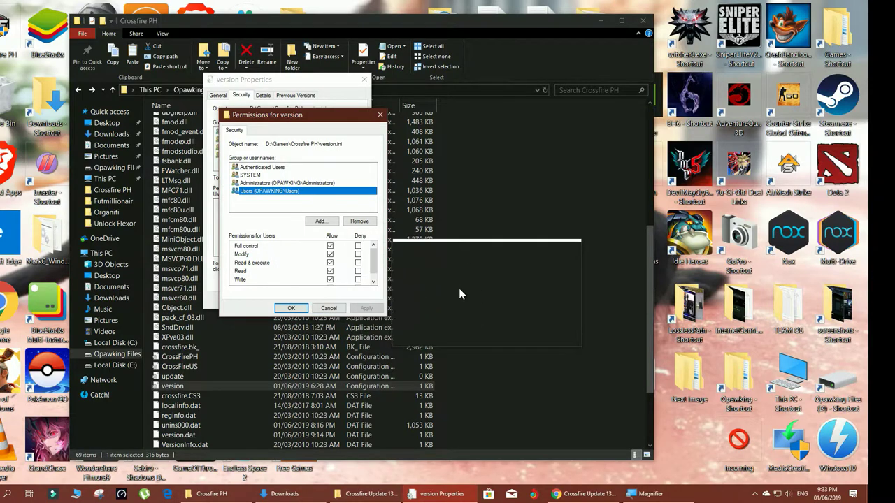
click(358, 279)
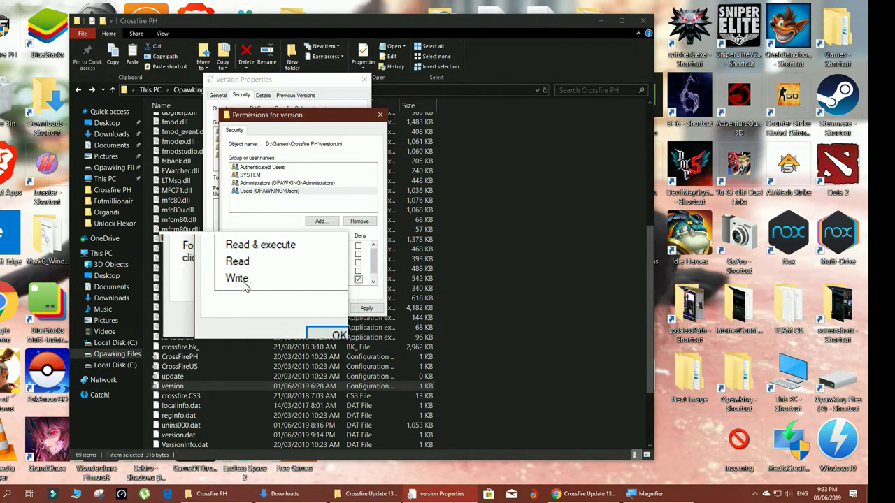
click(367, 309)
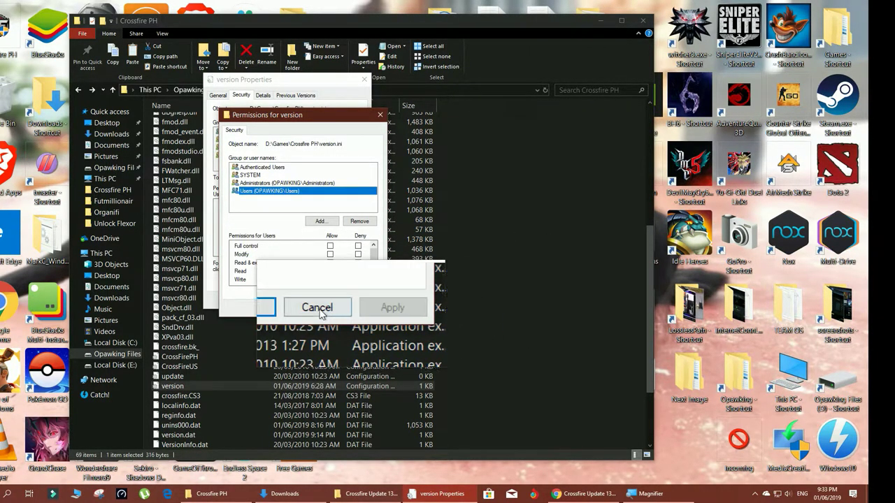
click(276, 308)
click(272, 297)
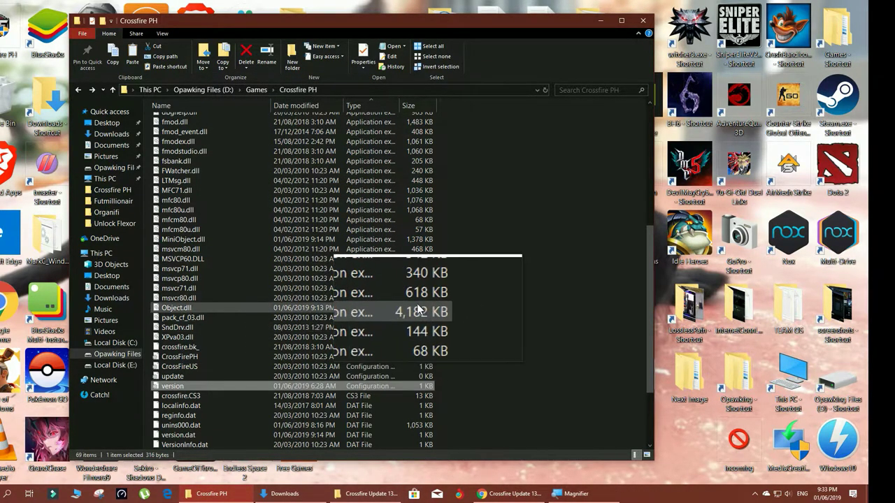
Run CFLauncher from the Crossfire PH folder, allow it to make changes to the device, and return to the desktop.
scroll(352, 270, up, 4)
scroll(352, 269, up, 4)
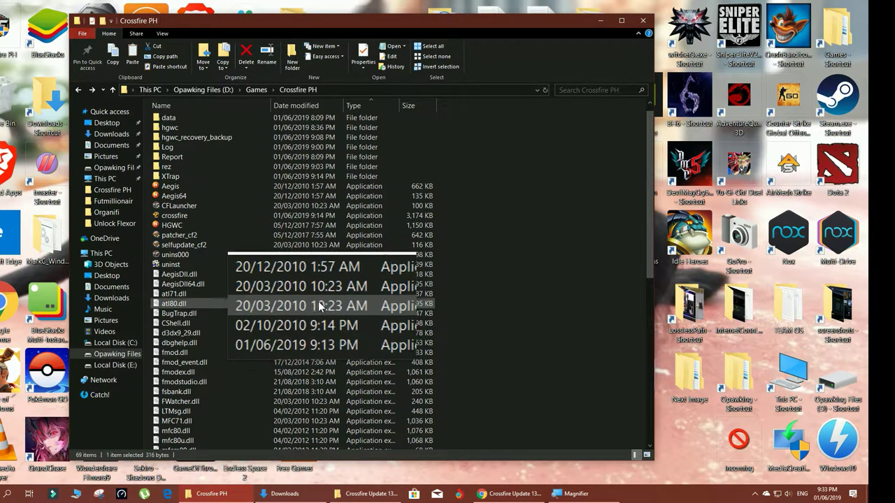
double_click(186, 204)
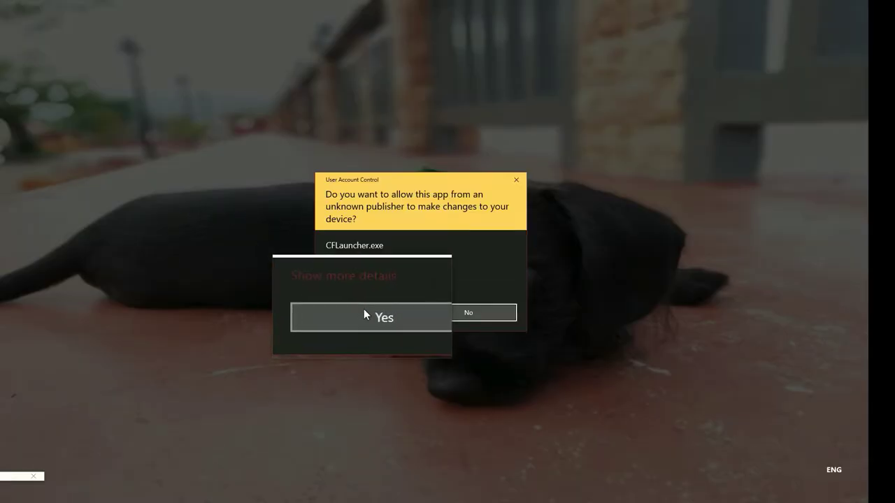
click(364, 309)
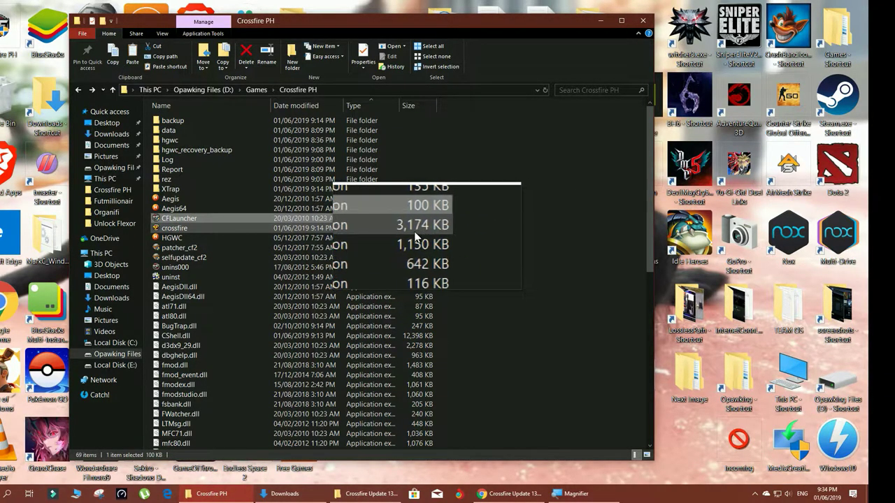
key(super+d)
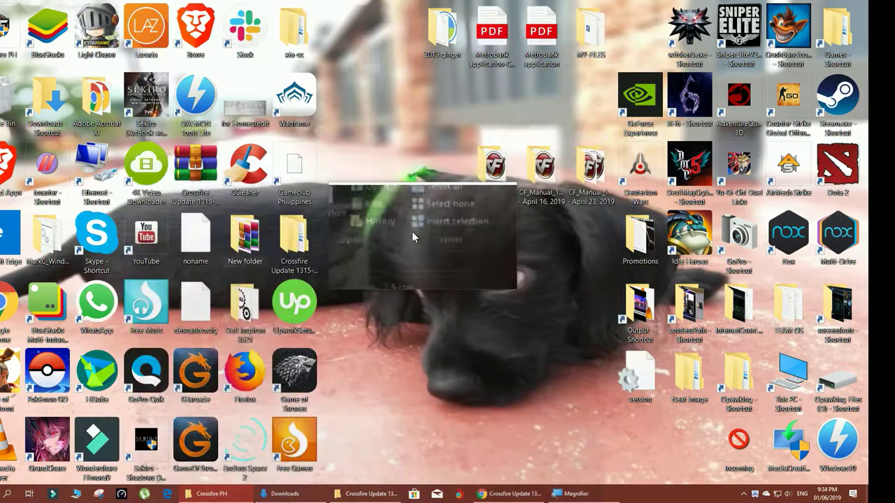